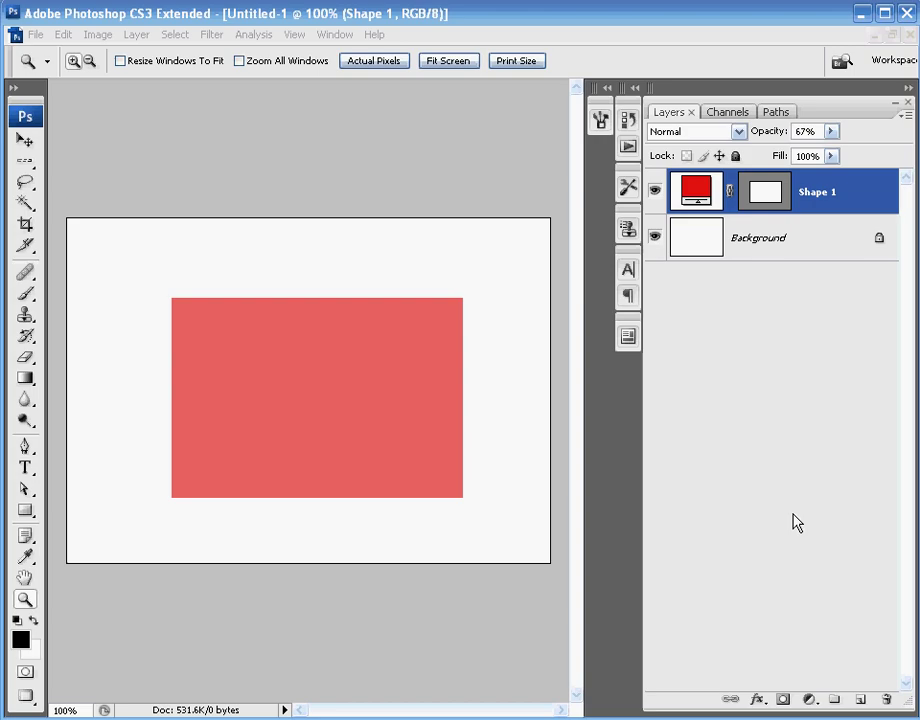
- In Firefox, close the full-size image tab and return to the Tutorial9 paper textures article
key("alt+Tab")
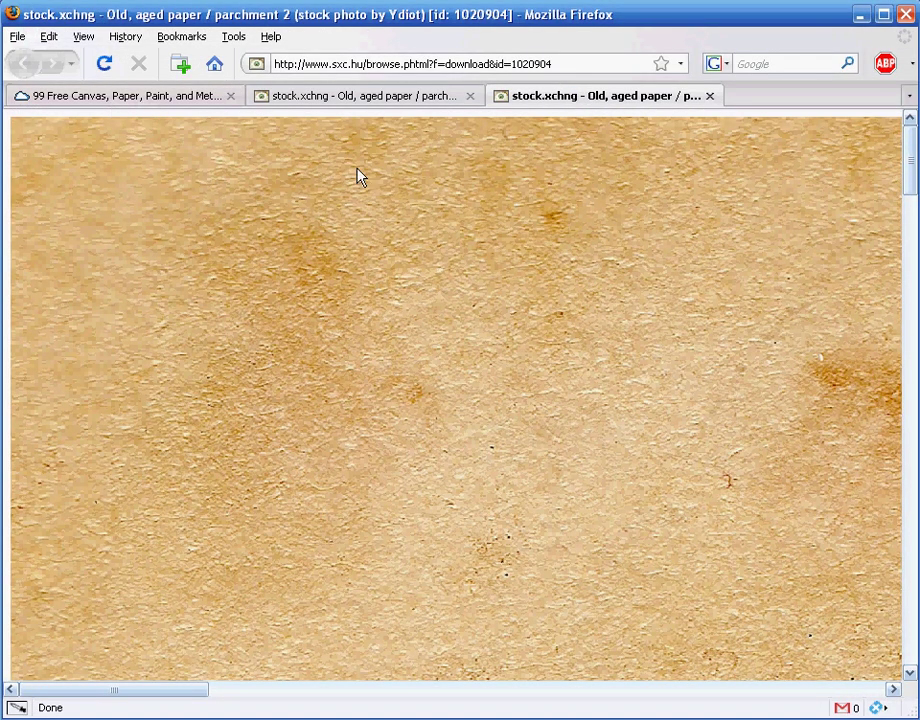
left_click(710, 96)
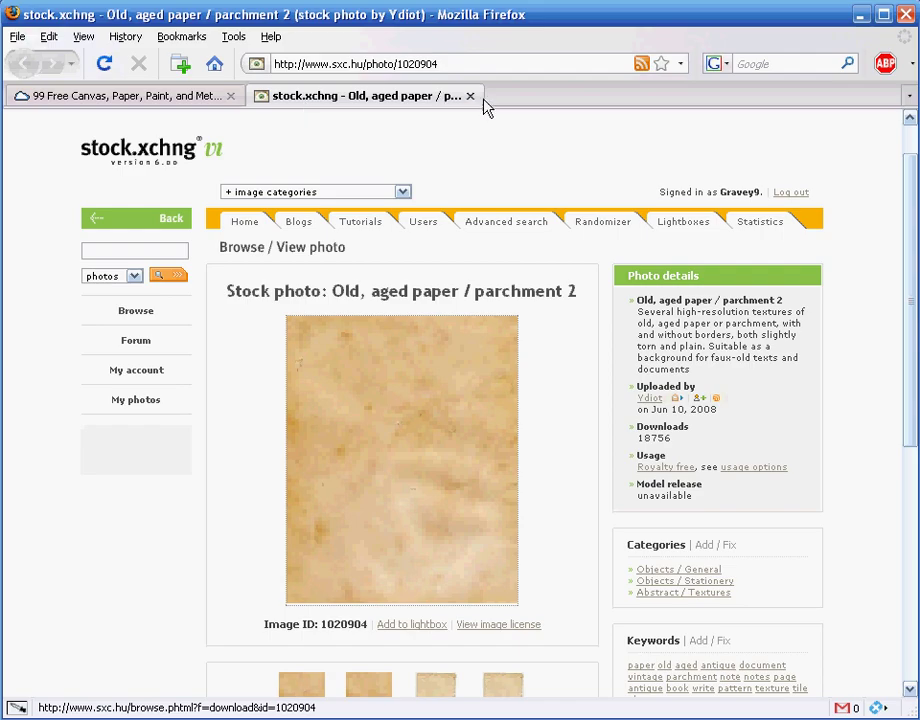
left_click(204, 102)
scroll(244, 298, "up", 6)
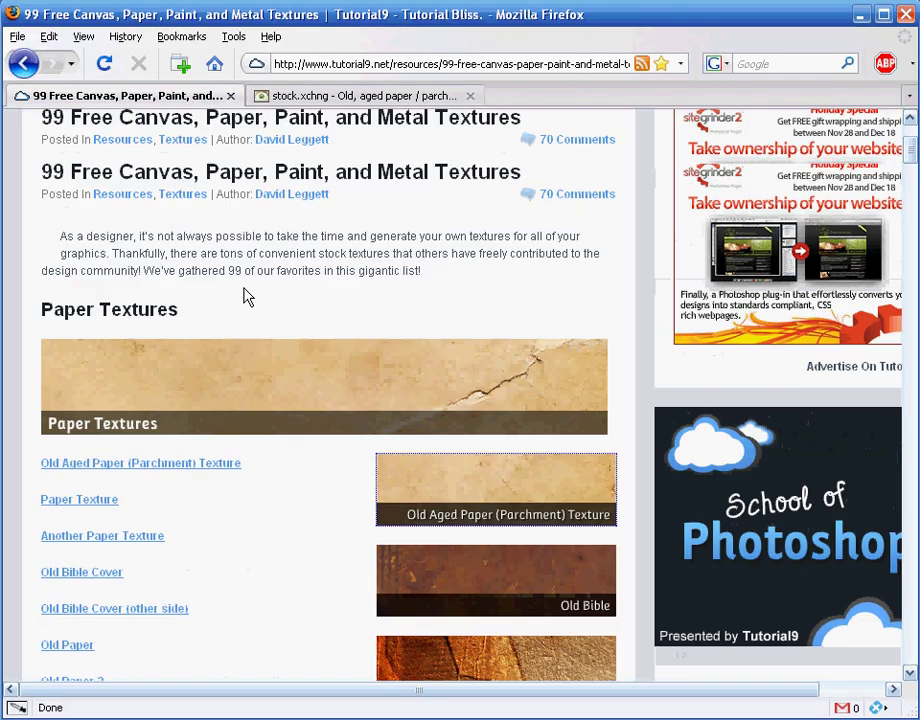
scroll(300, 310, "down", 7)
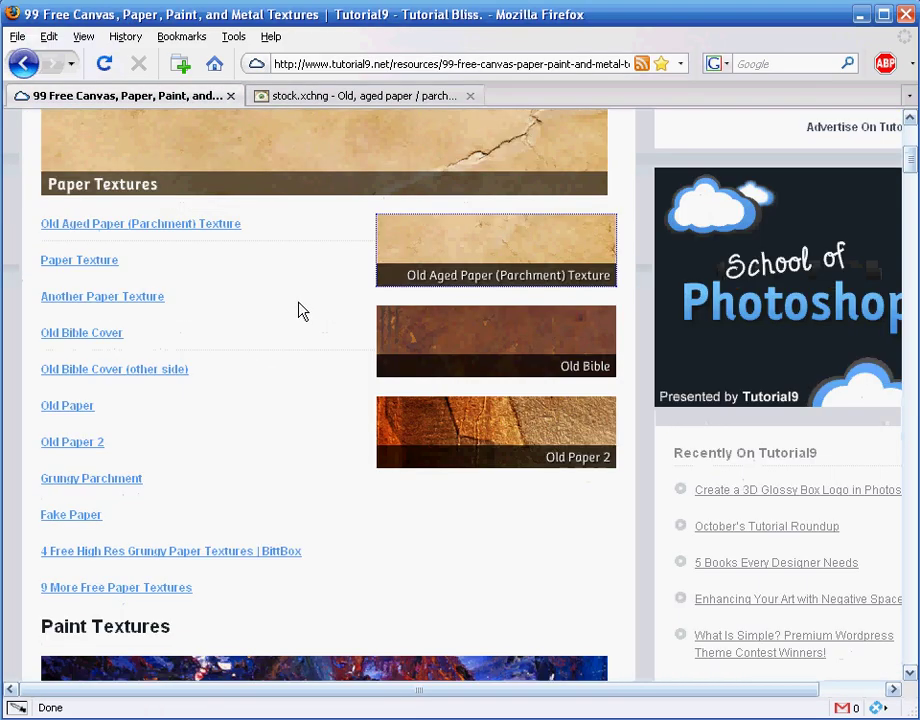
scroll(450, 318, "up", 1)
scroll(411, 300, "down", 15)
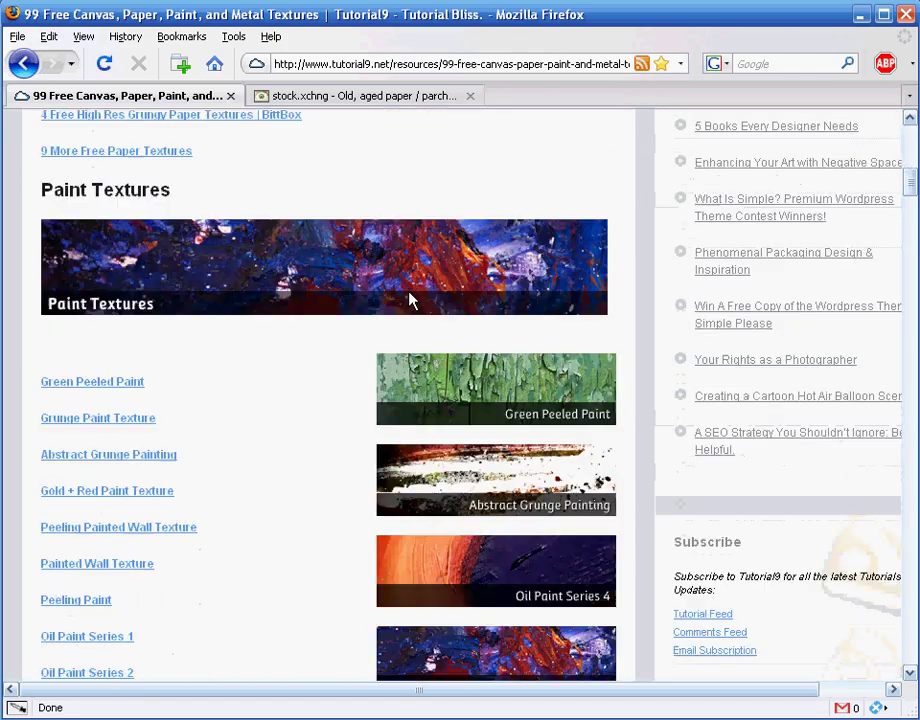
scroll(402, 320, "down", 14)
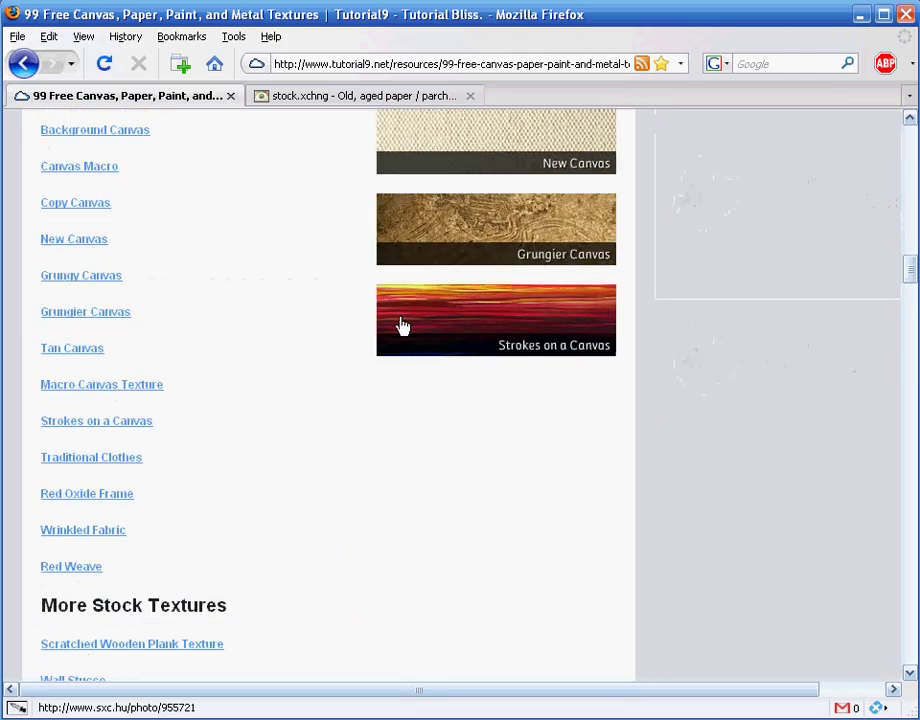
scroll(401, 327, "up", 12)
scroll(443, 314, "up", 18)
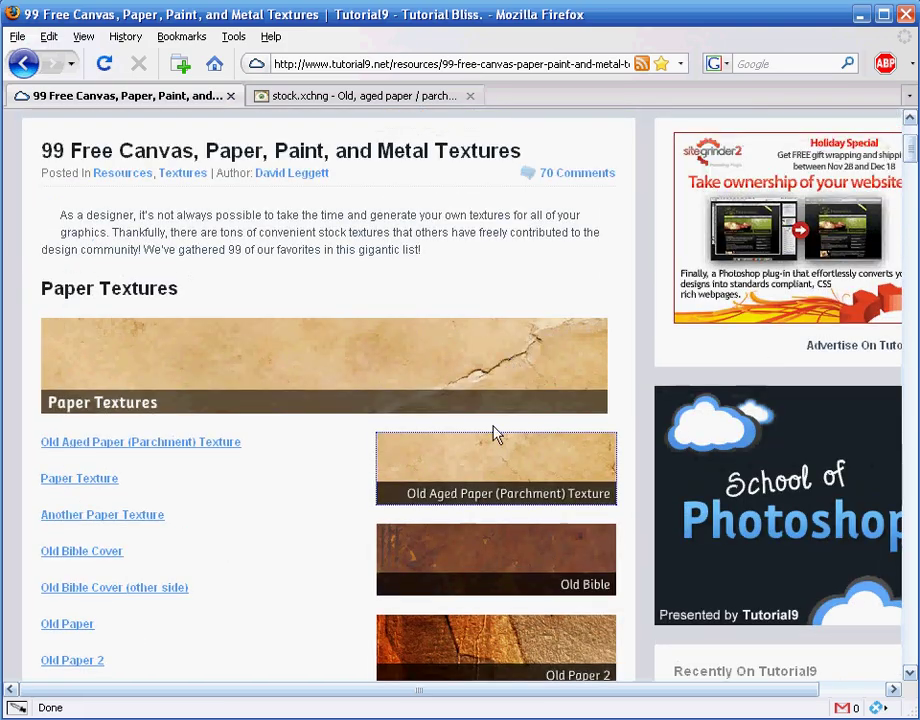
scroll(500, 420, "down", 3)
- Open the Old Aged Paper photo, copy the full-size image, and minimize Firefox
left_click(450, 314)
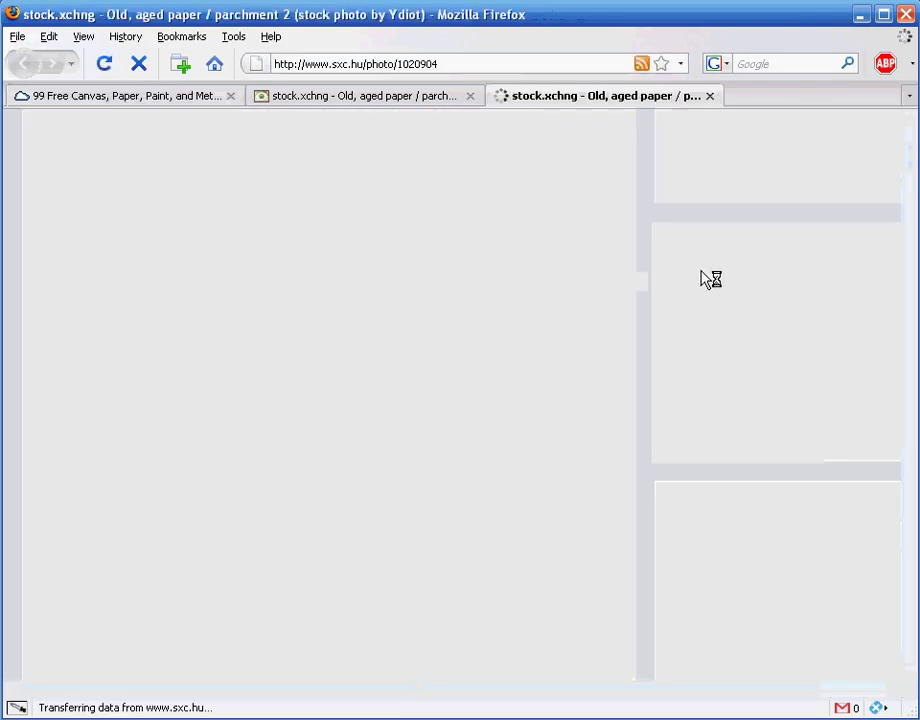
scroll(492, 344, "down", 2)
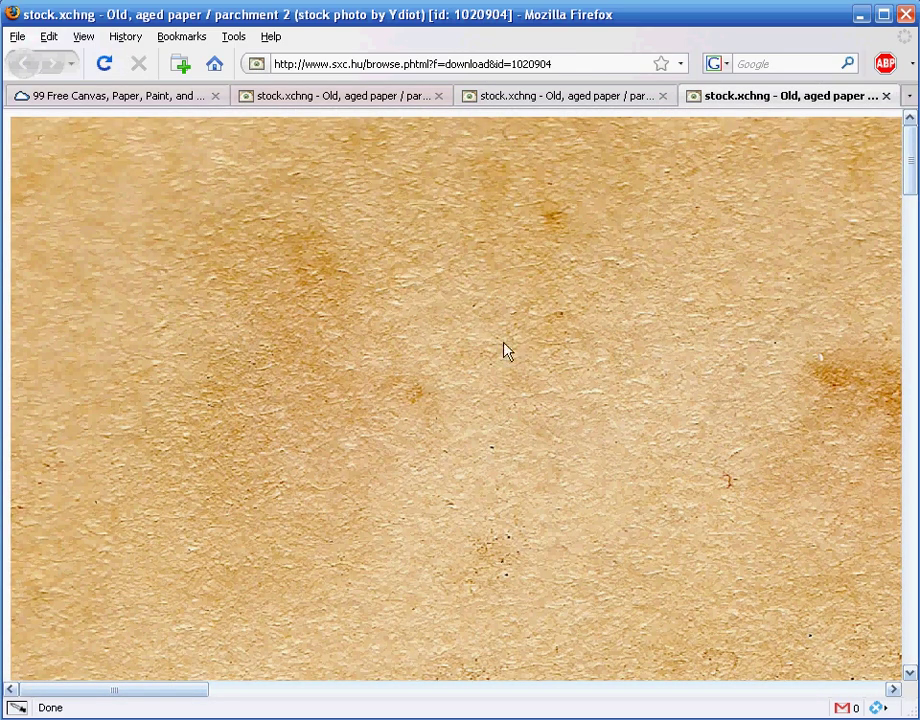
right_click(429, 339)
left_click(468, 365)
right_click(443, 345)
left_click(468, 366)
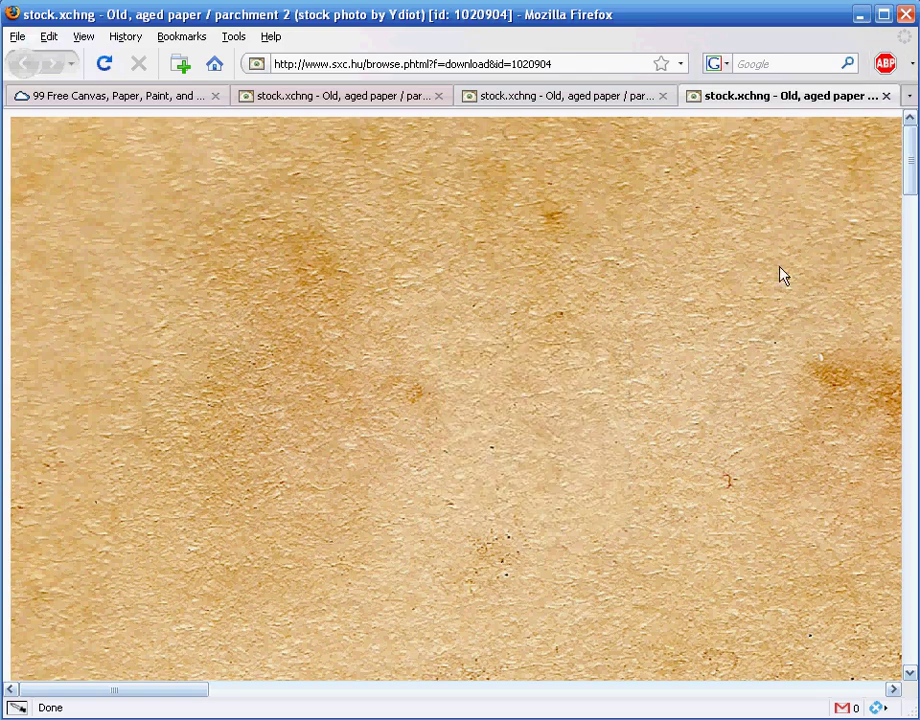
left_click(860, 14)
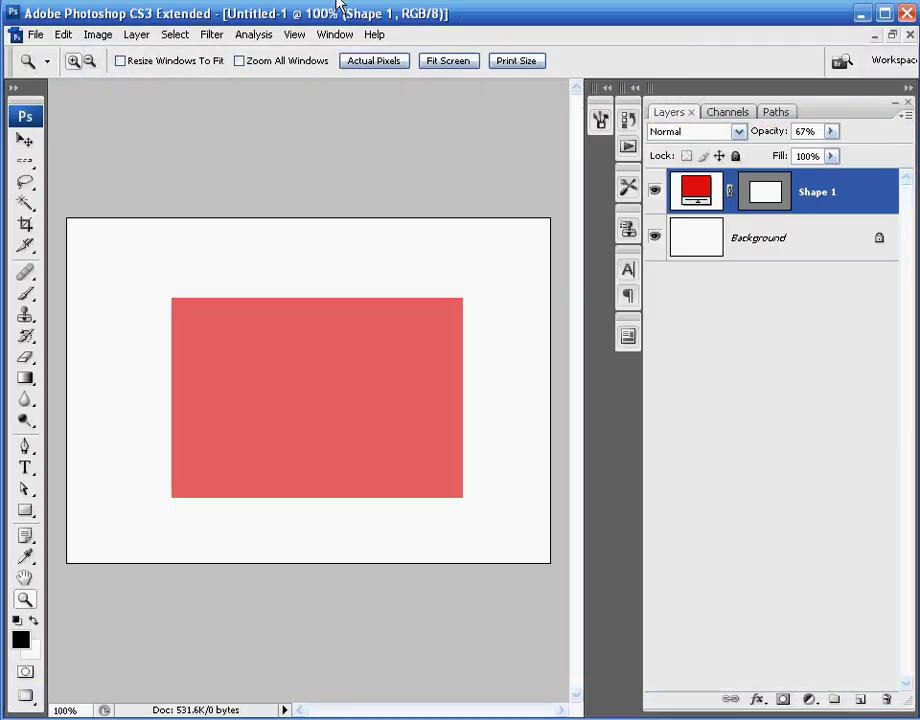
- Paste the aged paper texture onto a new Layer 1 above Shape 1
left_click(860, 700)
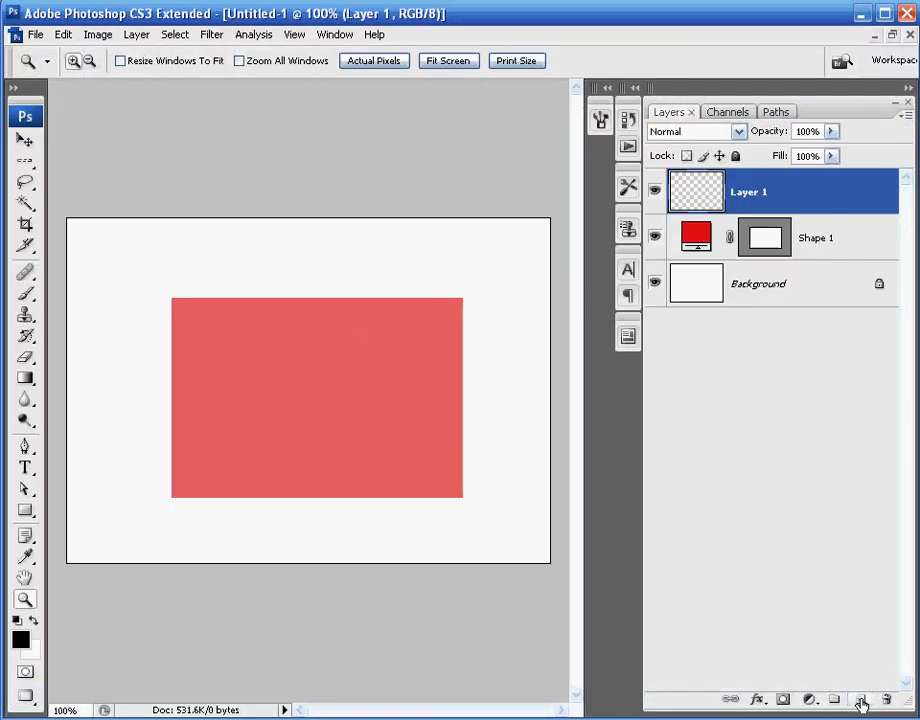
left_click(60, 36)
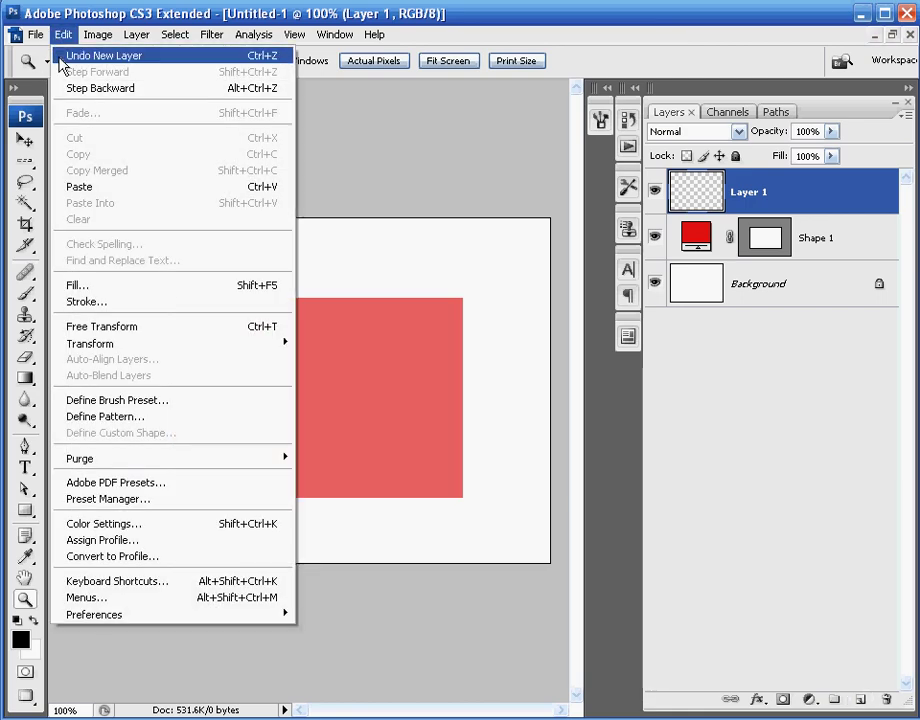
left_click(86, 184)
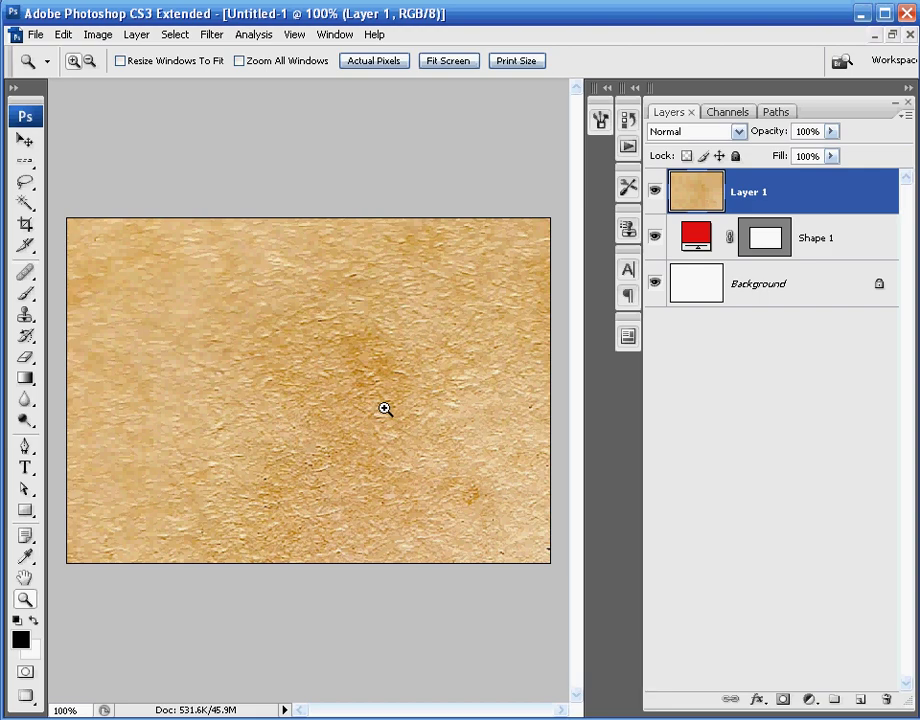
- Toggle Layer 1's visibility to compare it with the red rectangle, leaving it visible
left_click(700, 232)
left_click(655, 200)
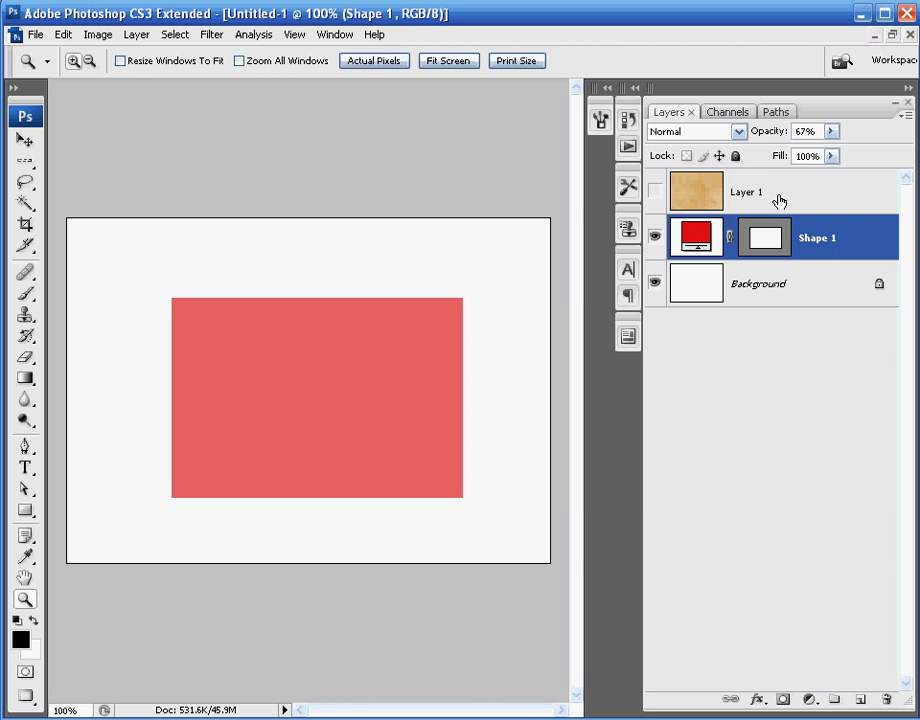
left_click(764, 193)
left_click(655, 190)
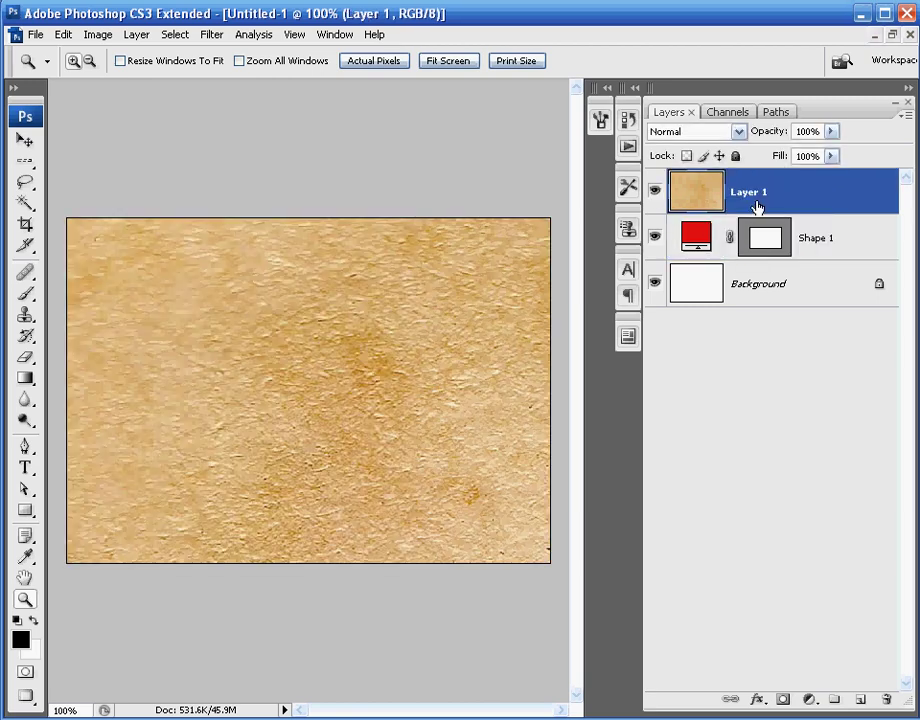
left_click(655, 192)
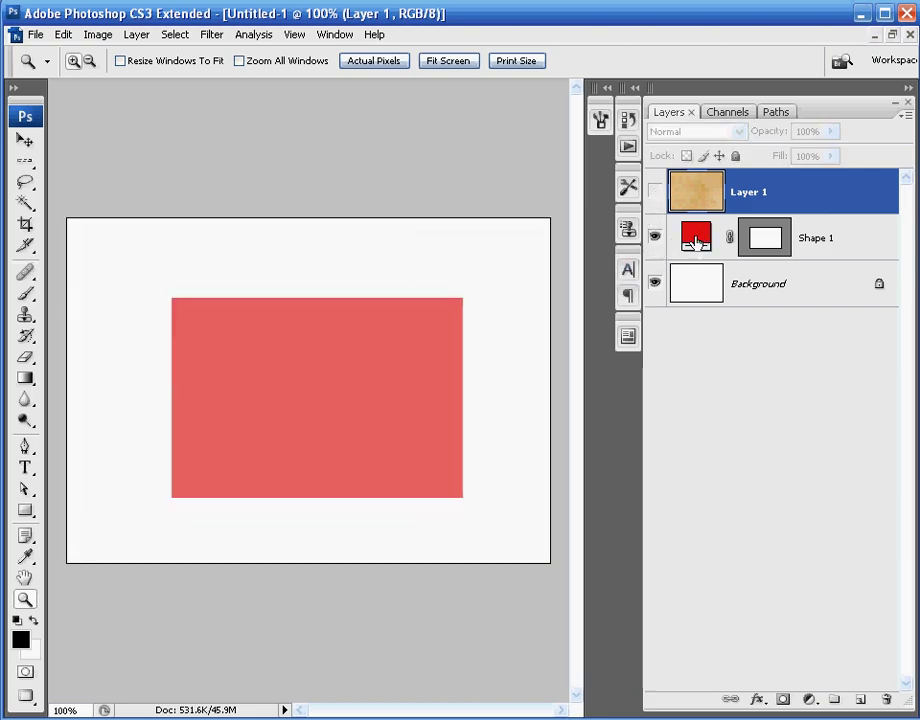
left_click(655, 192)
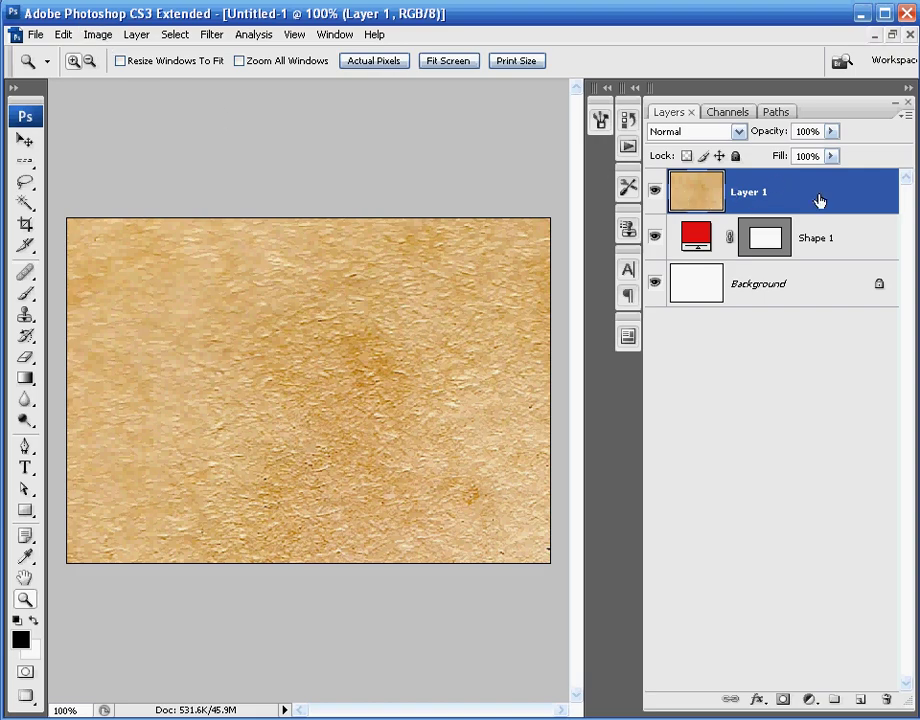
- Apply Image > Adjustments > Desaturate to Layer 1, turning the paper texture grey
left_click(100, 36)
mouse_move(107, 82)
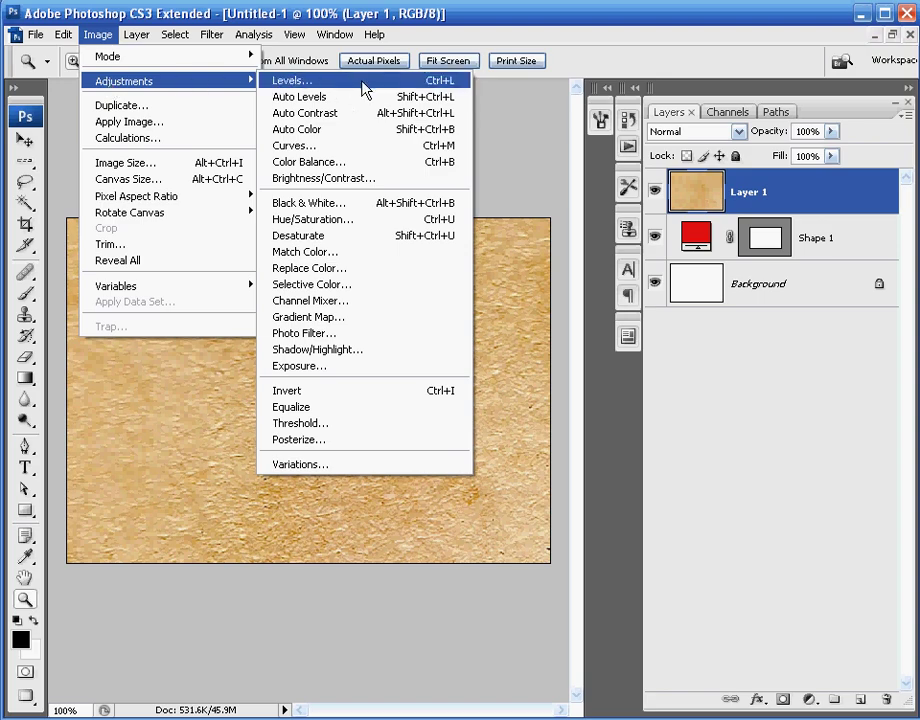
left_click(345, 236)
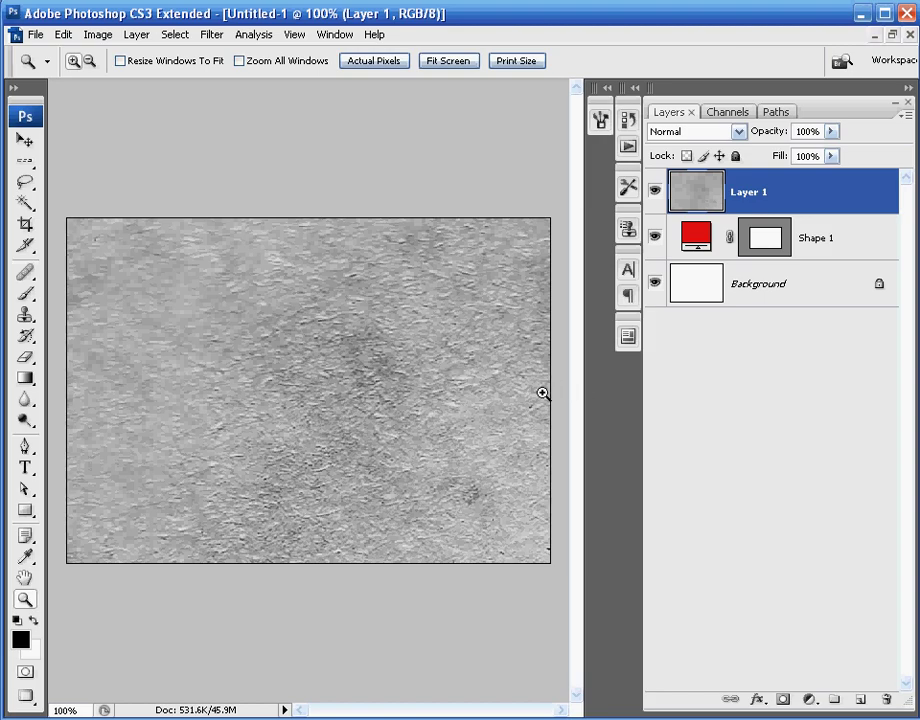
- Change Layer 1's blend mode from Normal to Overlay
left_click(740, 132)
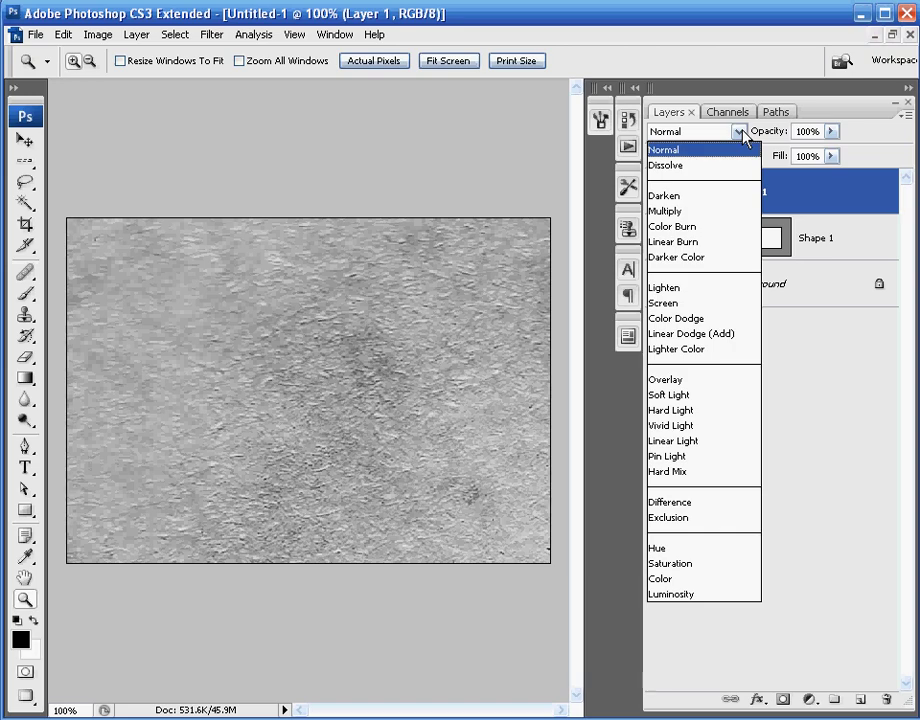
left_click(690, 385)
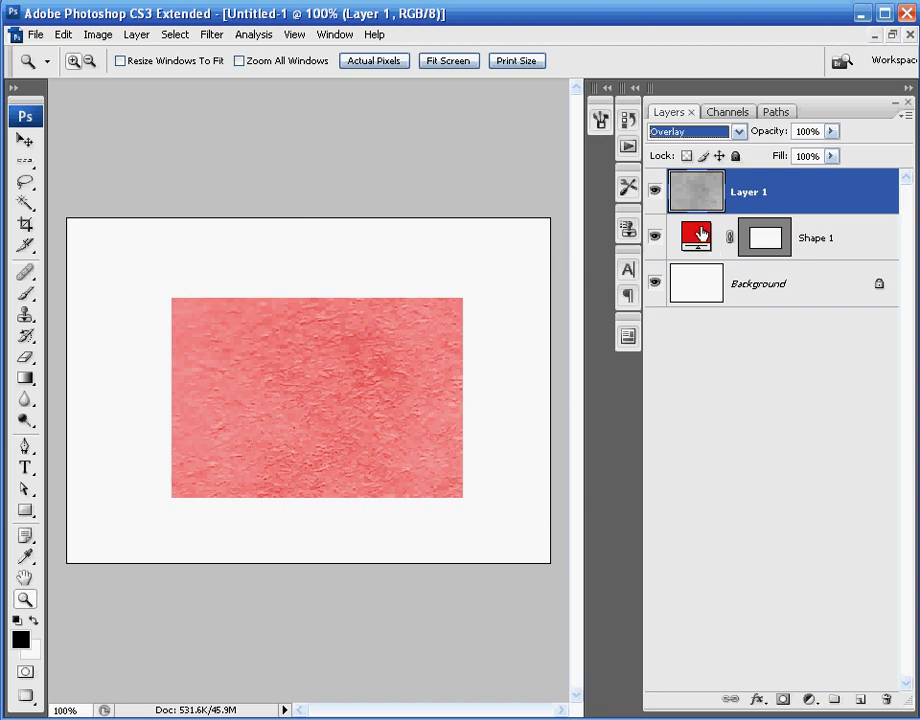
- Delete the texture outside the rectangle via the inverted Shape 1 selection, then deselect
left_click(700, 236, "ctrl")
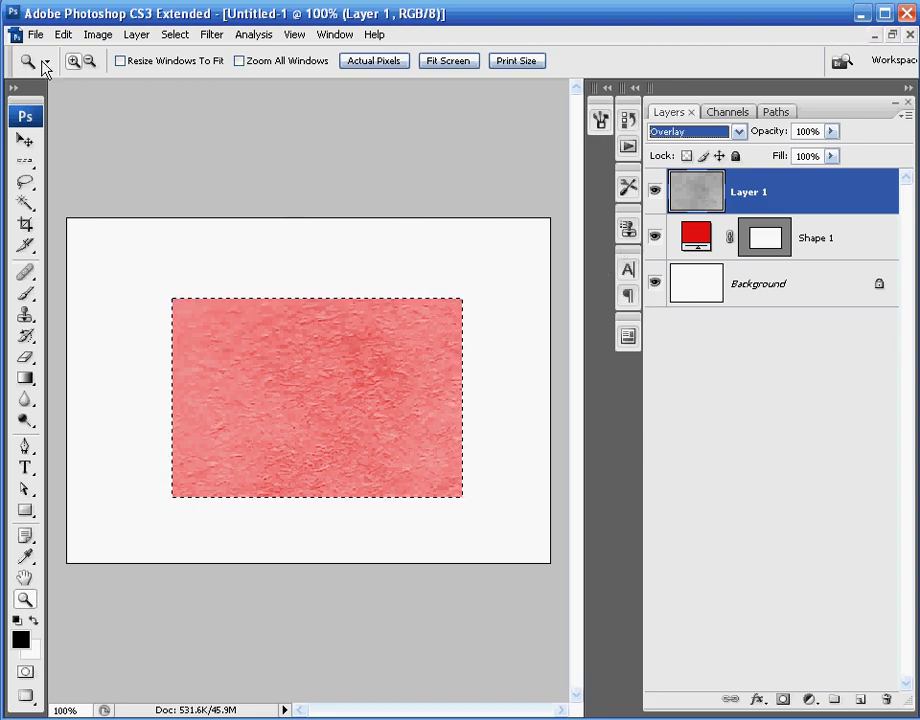
left_click(175, 34)
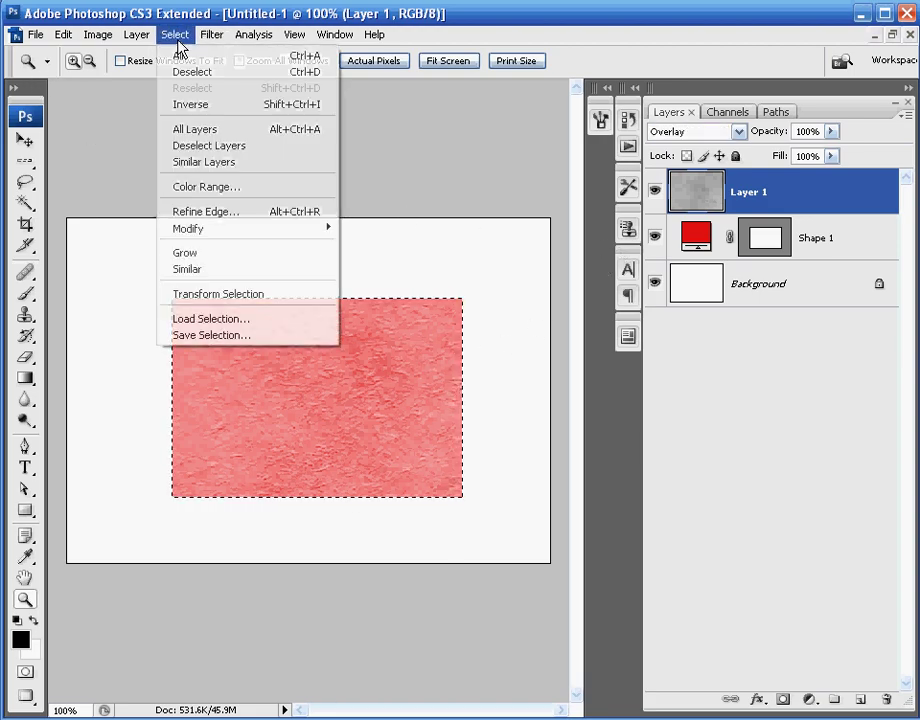
left_click(193, 104)
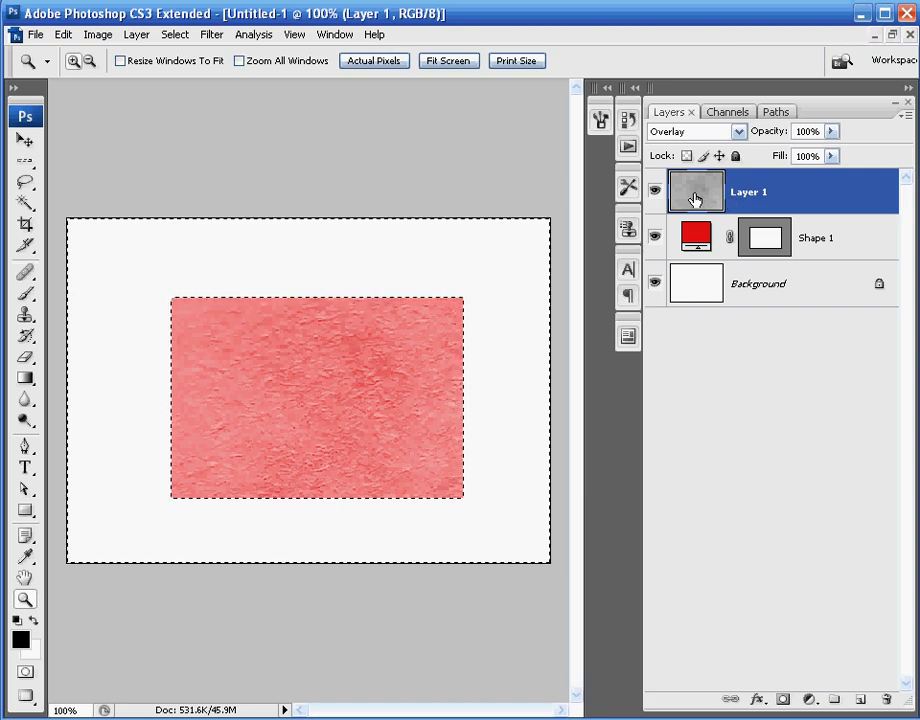
key("Delete")
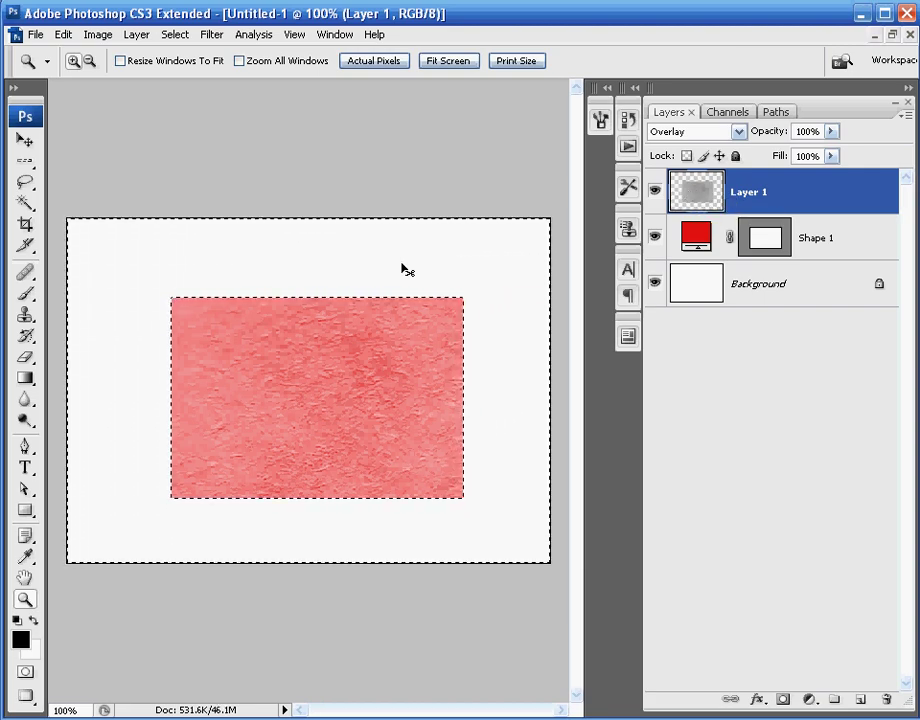
key("ctrl+d")
- Choose the radial Gradient tool, load the rectangle selection, and add a new Layer 2
left_click(25, 378)
left_click(194, 61)
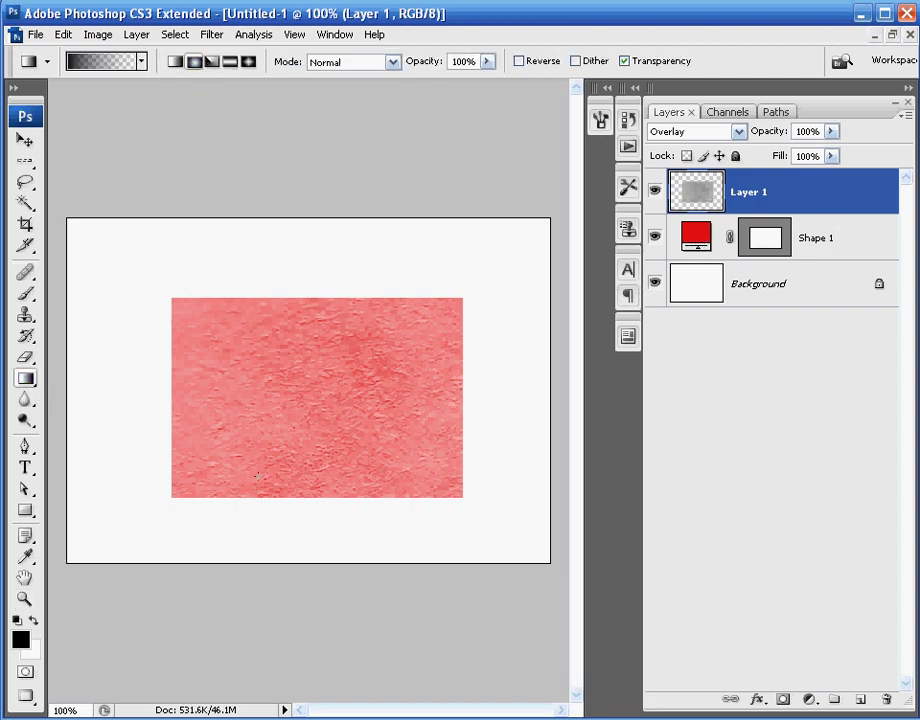
left_click(779, 221, "ctrl")
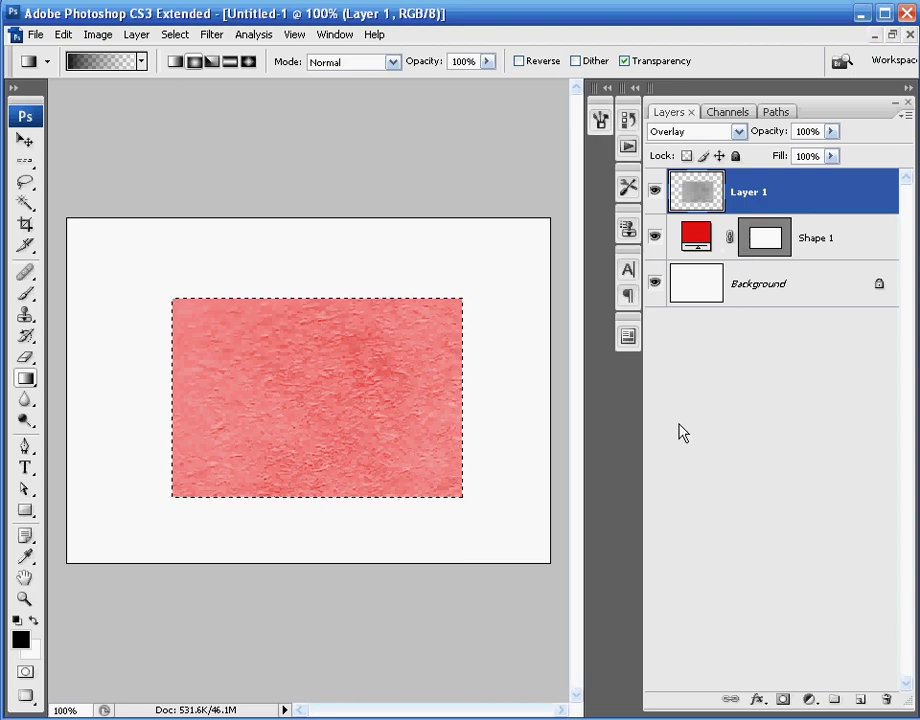
left_click(859, 700)
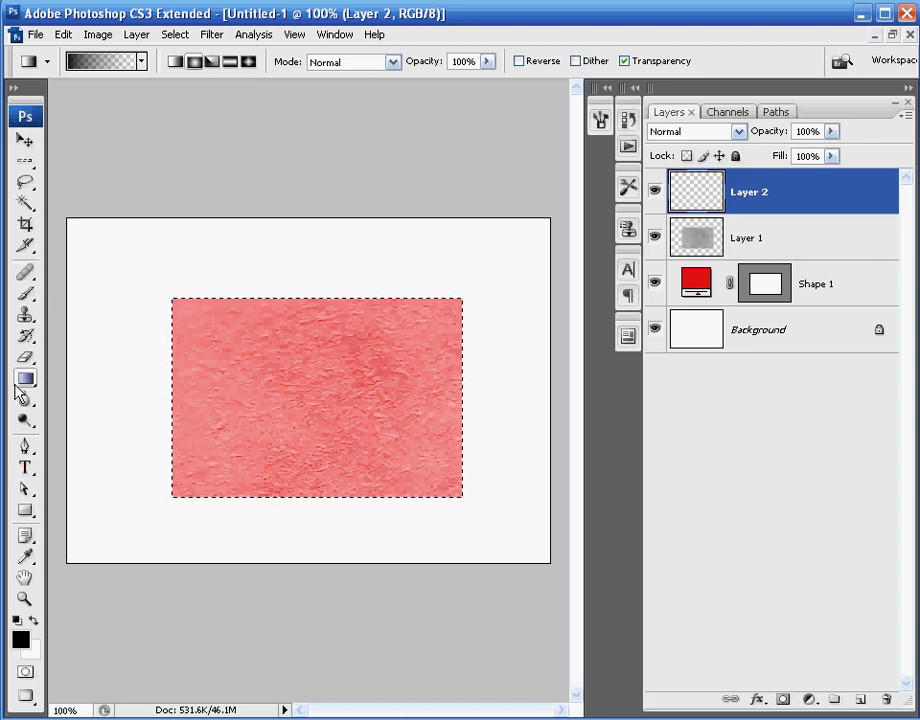
- Draw a black radial gradient inside the rectangle on Layer 2
left_click_drag(28, 384, 90, 386)
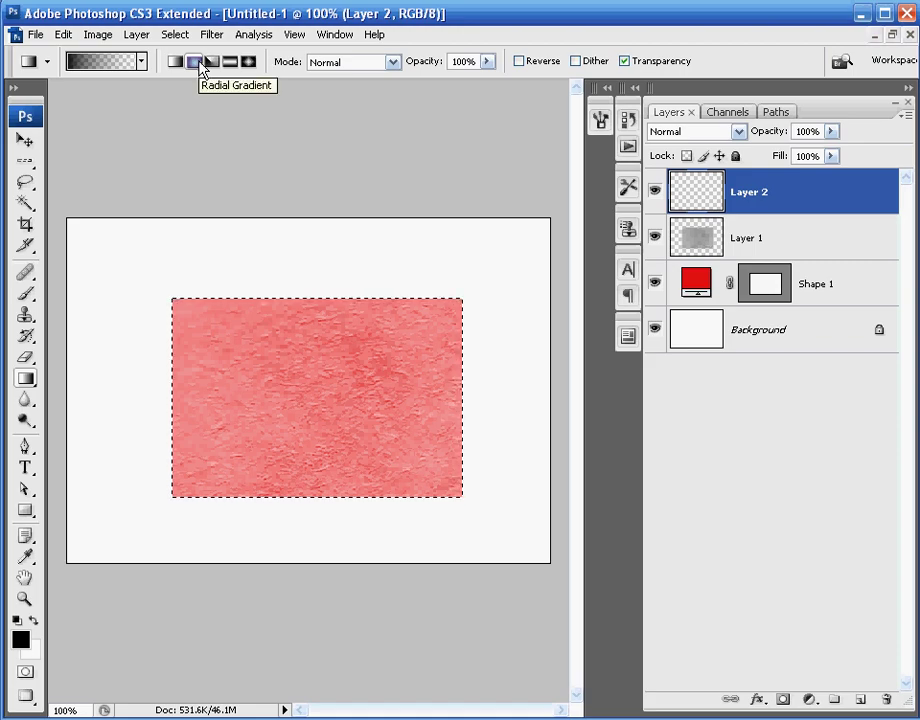
left_click(141, 61)
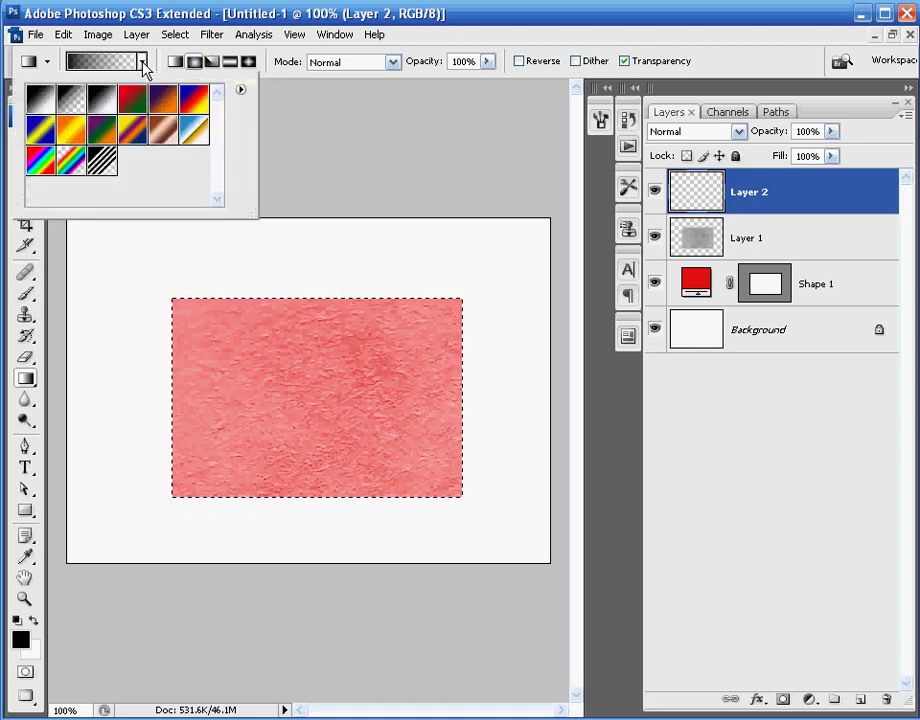
left_click(240, 18)
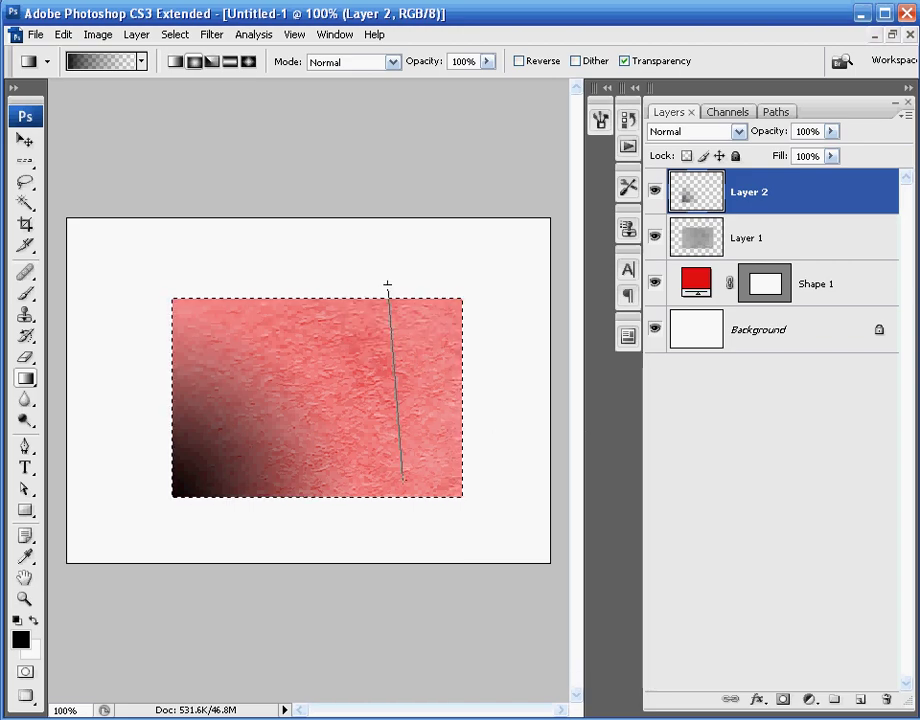
left_click_drag(403, 478, 403, 478)
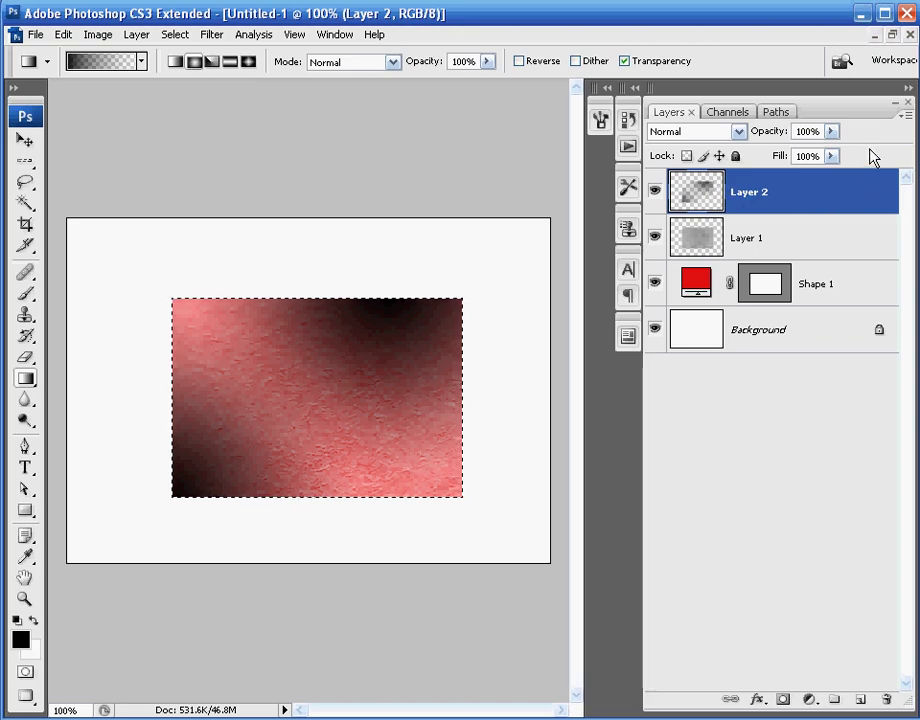
- Lower Layer 2's opacity to 47%, then select the Background layer
left_click(831, 131)
left_click_drag(828, 154, 783, 157)
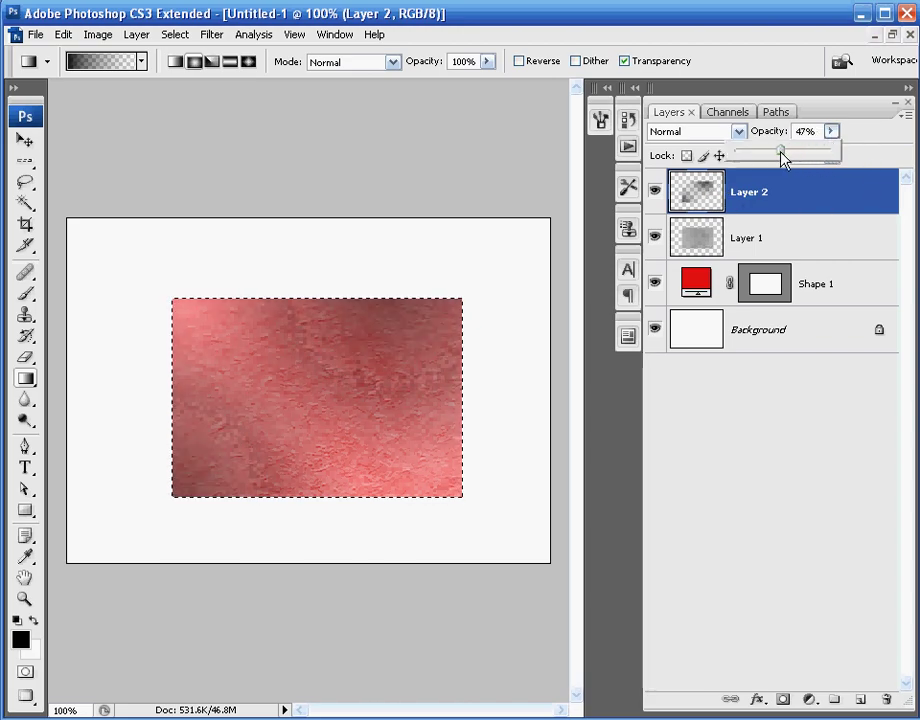
left_click(779, 340)
left_click(370, 34)
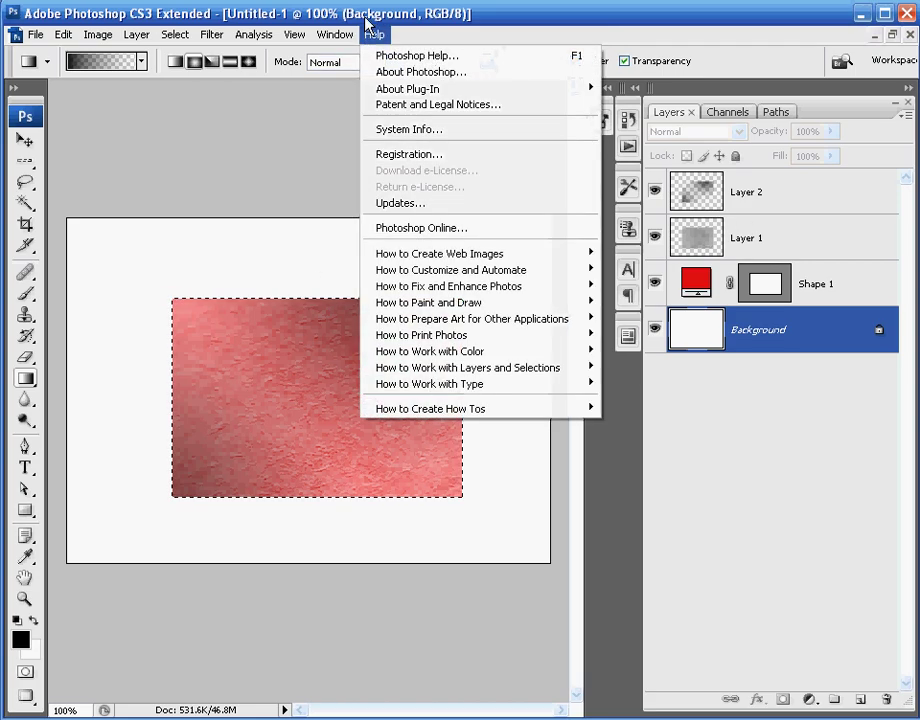
left_click(366, 18)
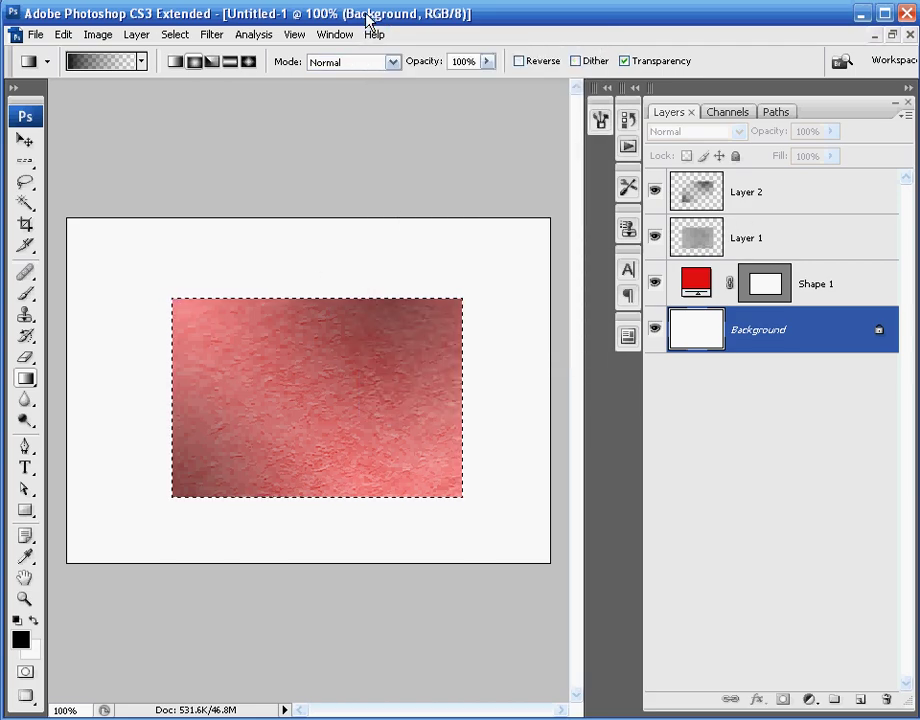
- Deselect the rectangle and zoom in on the texture detail with the Zoom tool
key("ctrl+d")
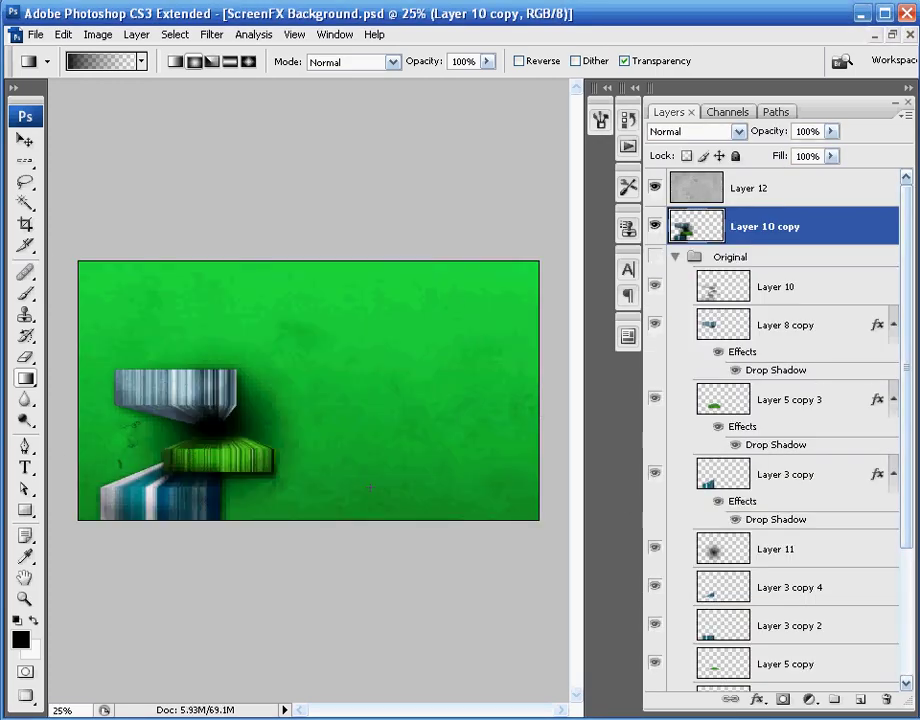
left_click(25, 598)
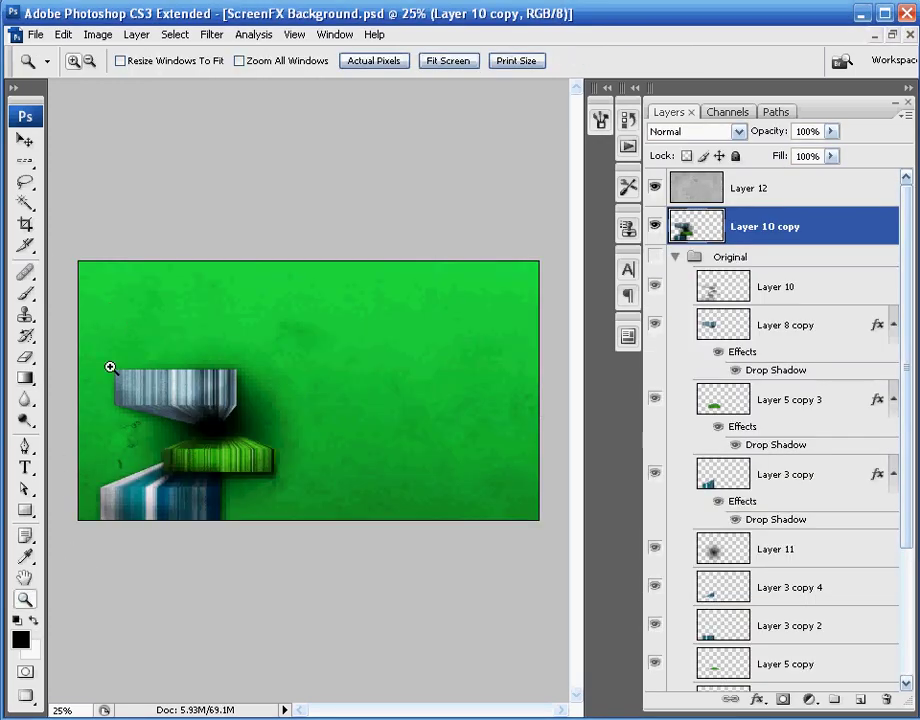
left_click_drag(201, 392, 540, 544)
left_click_drag(185, 417, 326, 418)
- View ScreenFX Background.psd at Actual Pixels, then Fit on Screen
left_click_drag(575, 359, 570, 427)
left_click_drag(417, 710, 333, 711)
right_click(342, 482)
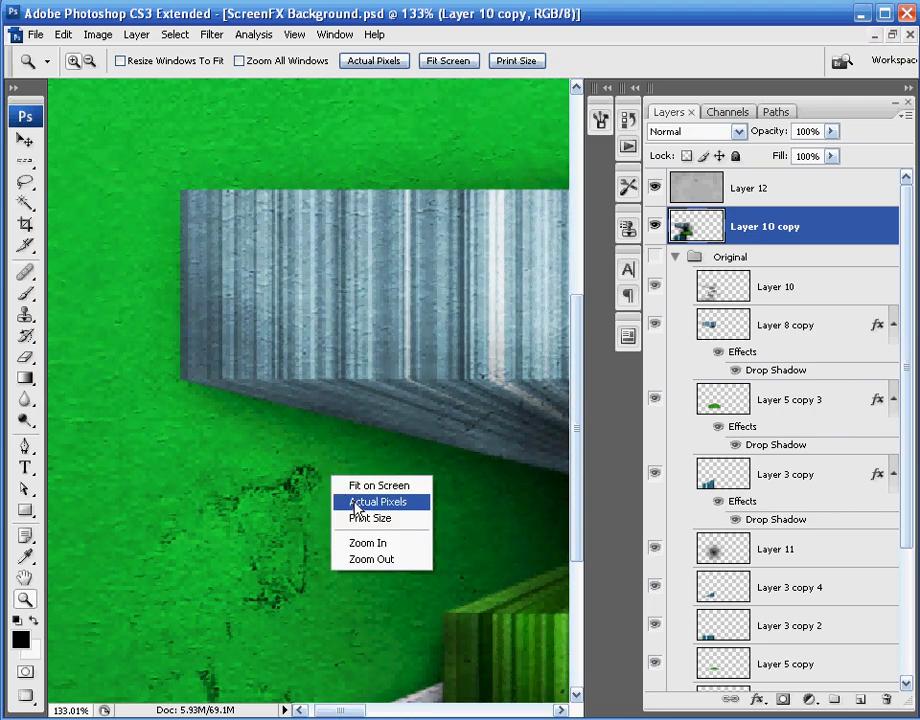
left_click(353, 502)
right_click(378, 419)
left_click(389, 428)
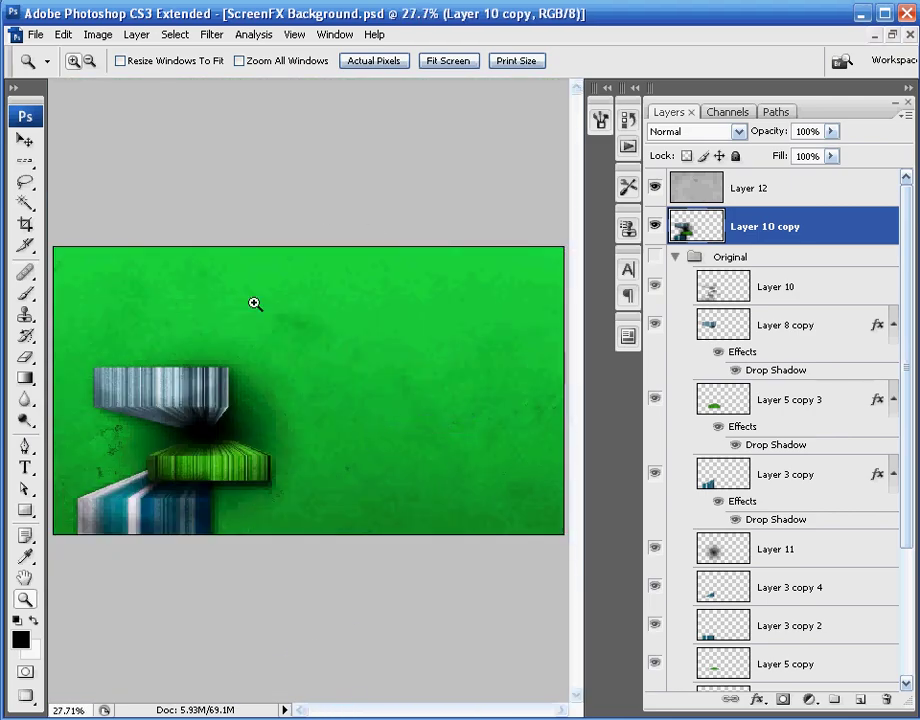